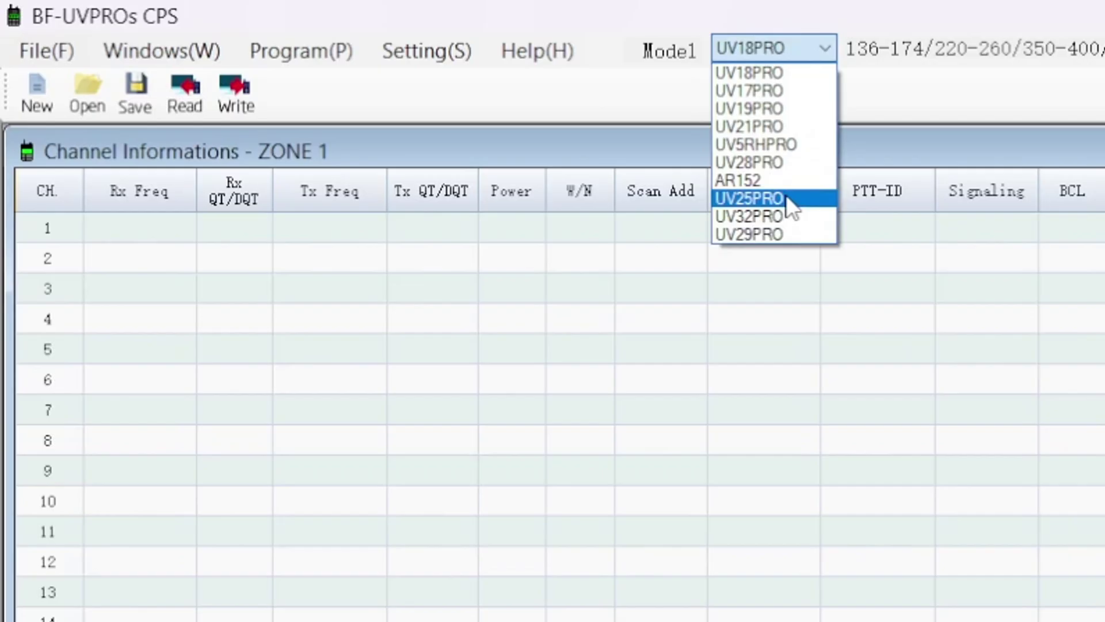
- Set the radio model to UV25PRO and read the channel data from the connected radio
left_click(788, 199)
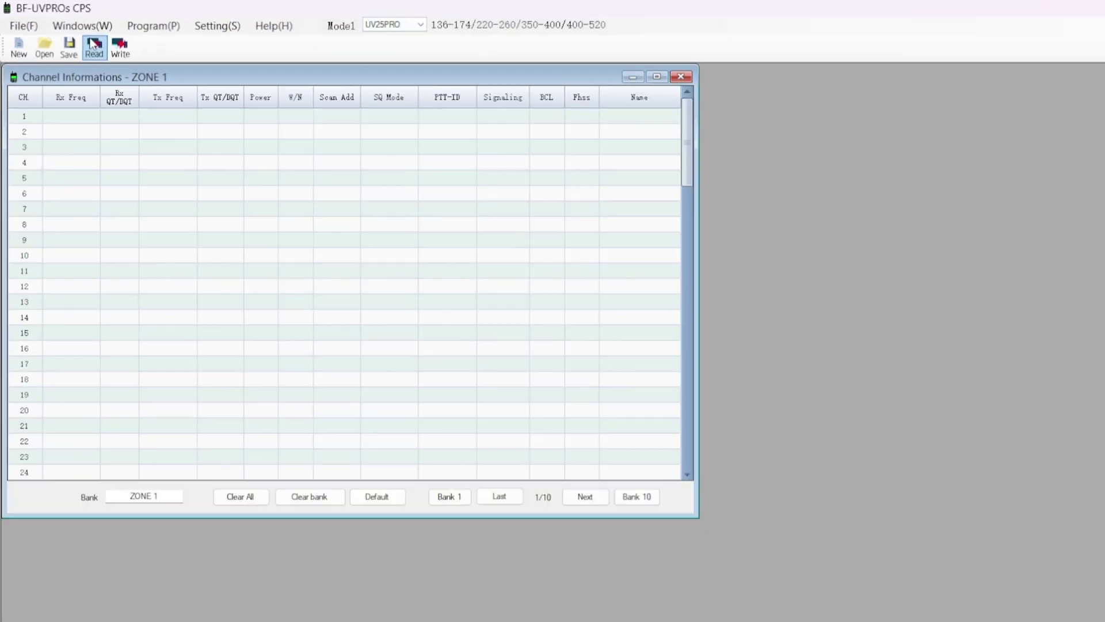
left_click(184, 92)
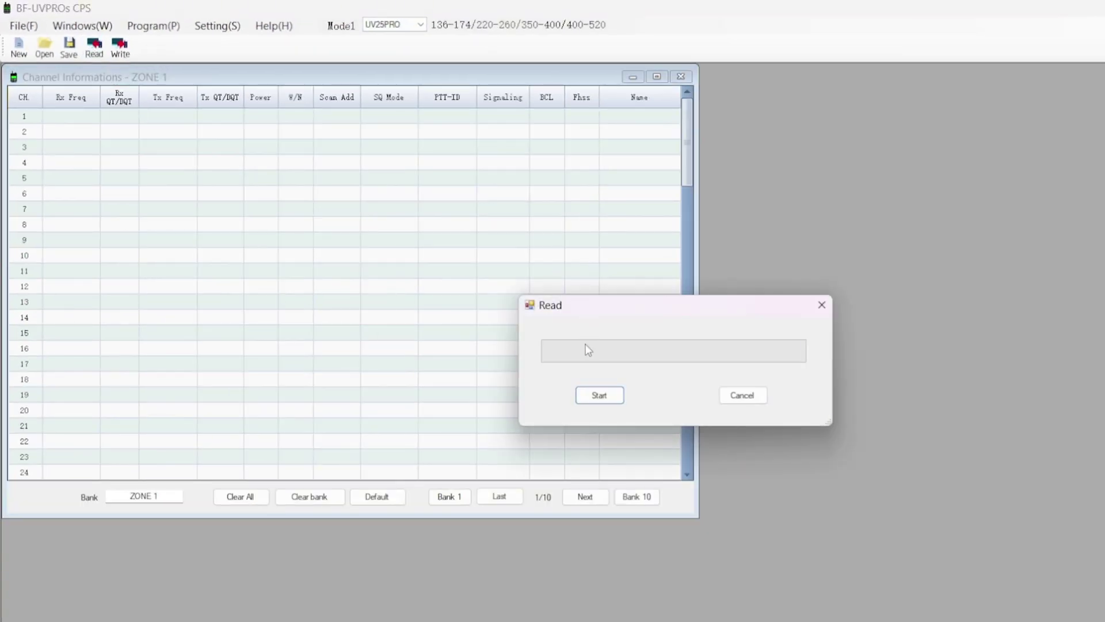
left_click(596, 396)
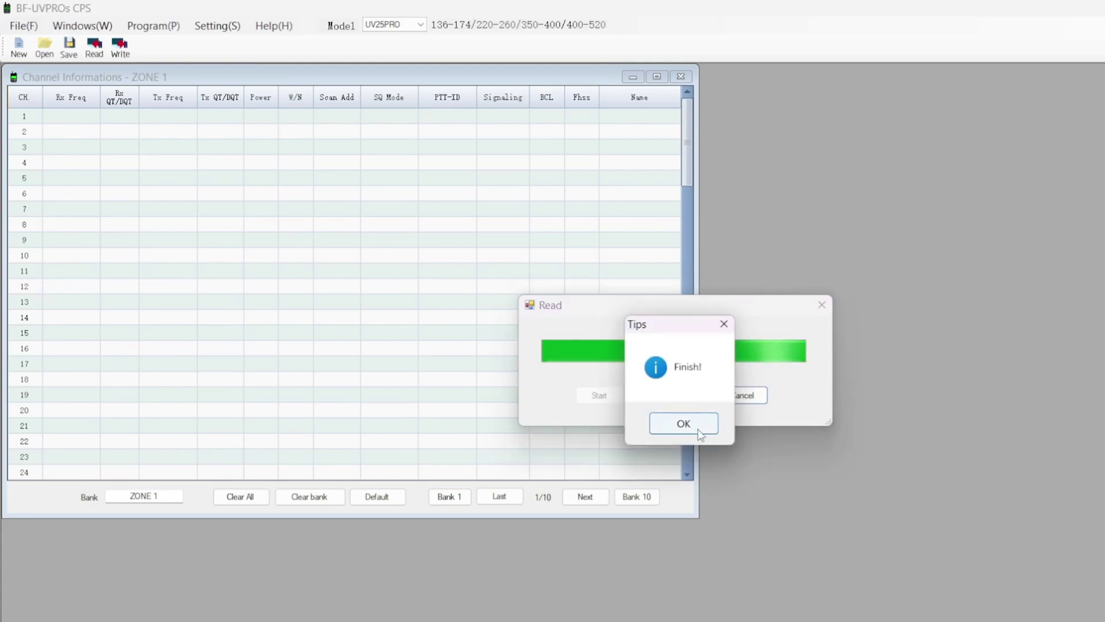
left_click(685, 423)
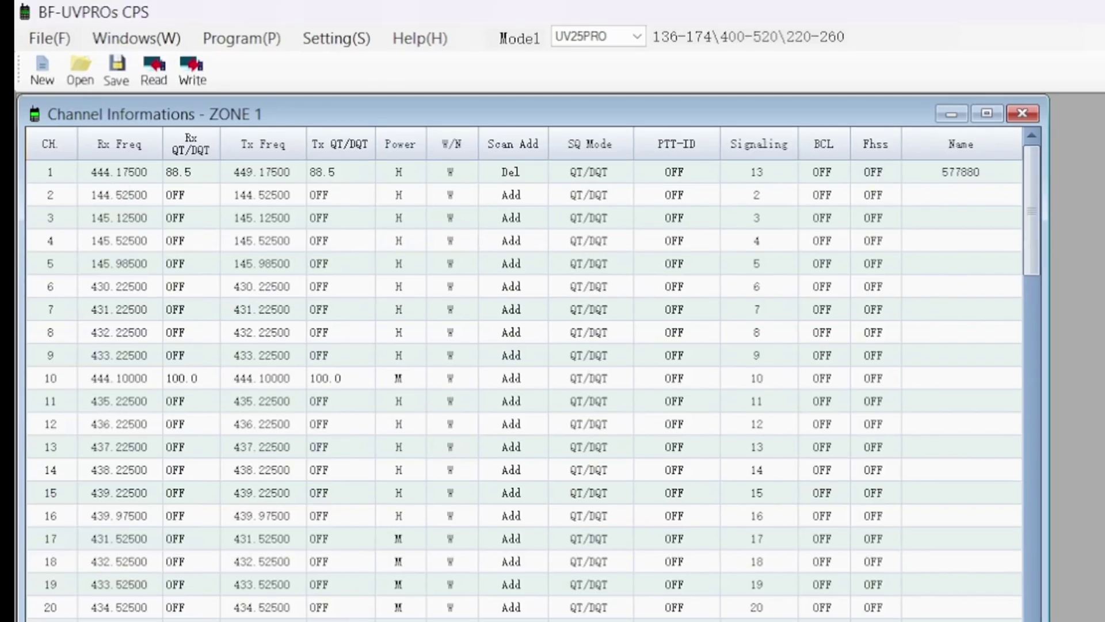
- Open the VFO Mode settings, examine the VFO A and VFO B parameters, and close the window
left_click(50, 172)
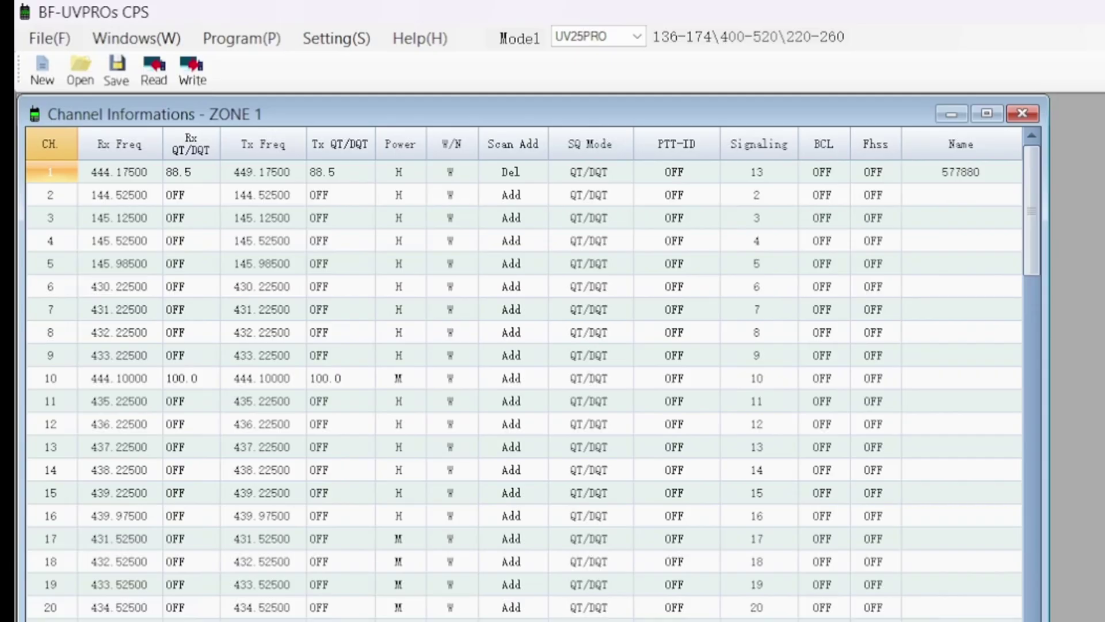
left_click(136, 38)
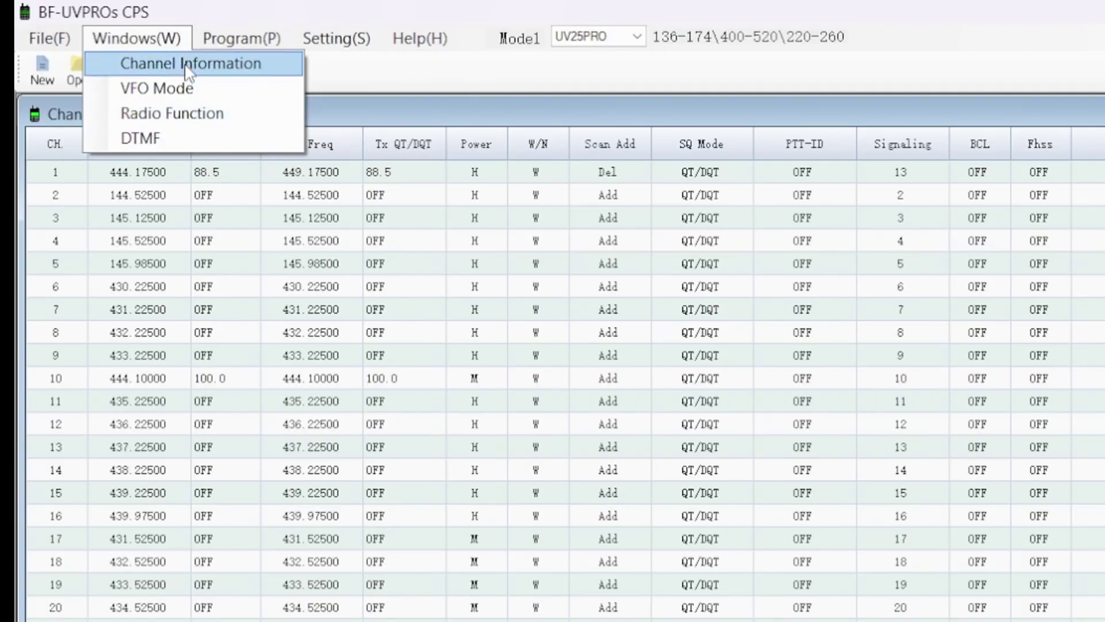
left_click(399, 109)
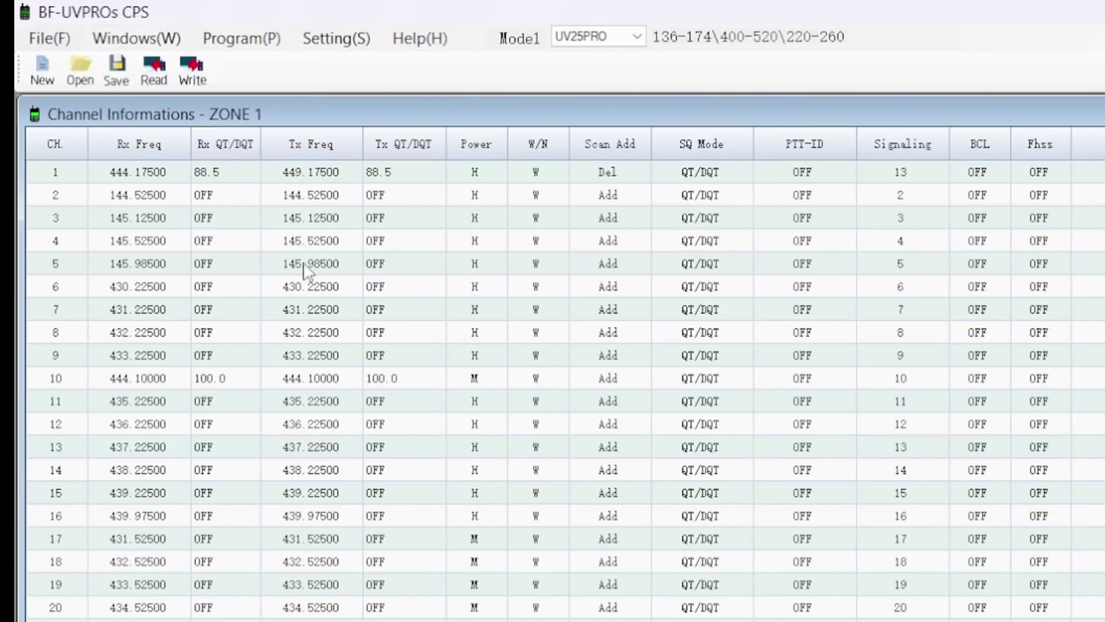
left_click(165, 42)
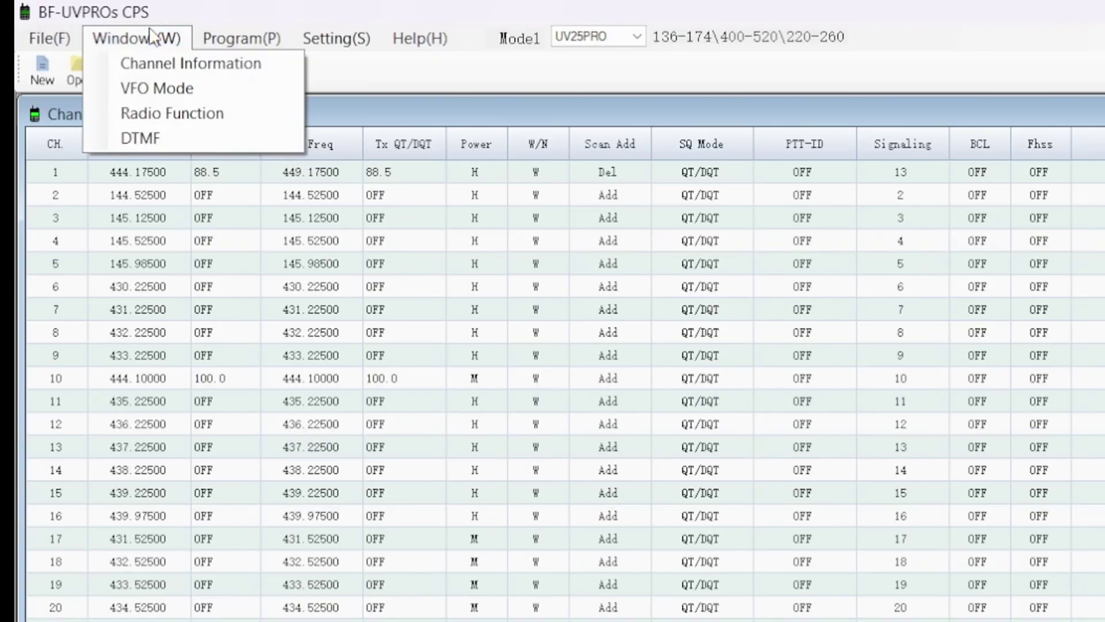
left_click(167, 91)
left_click_drag(359, 140, 850, 305)
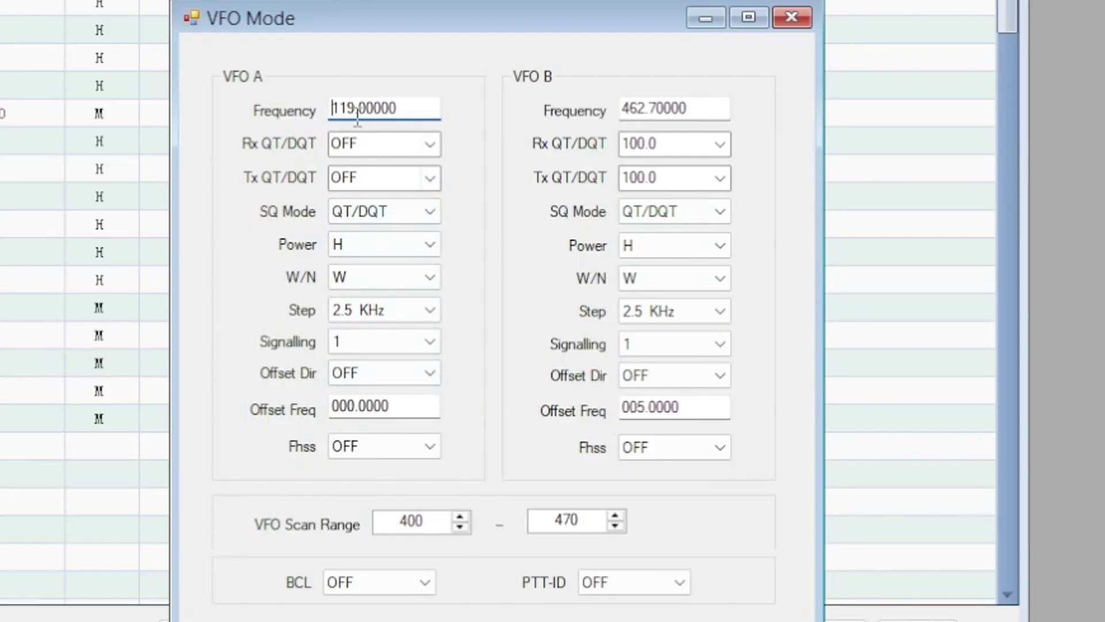
left_click(791, 17)
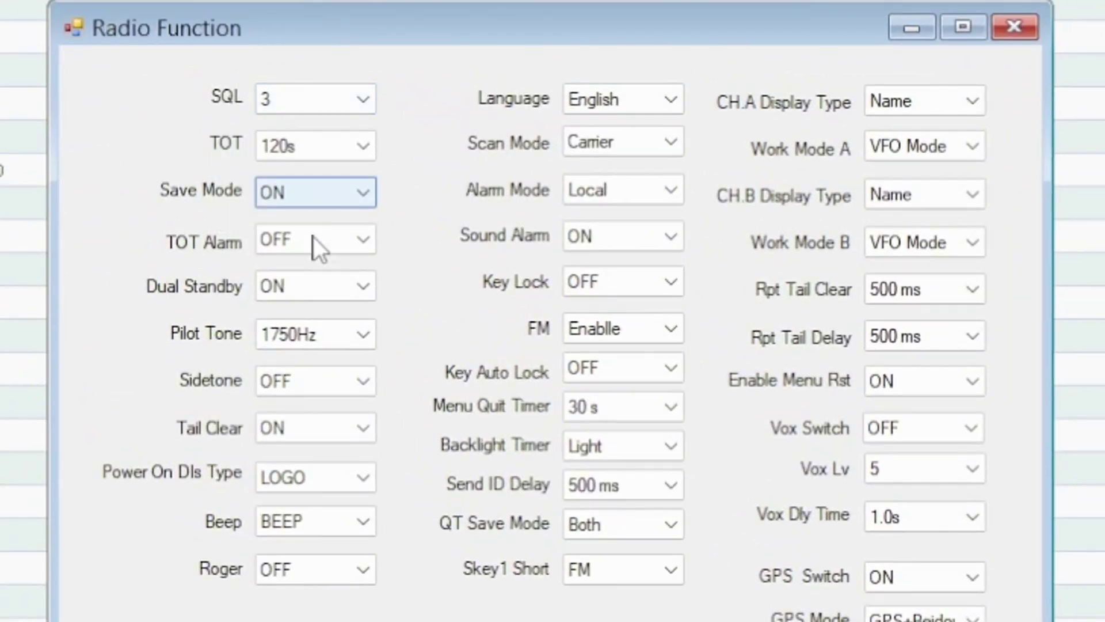
- In the Radio Function settings, set TOT Alarm to 3s and TOT to 180s
left_click(355, 240)
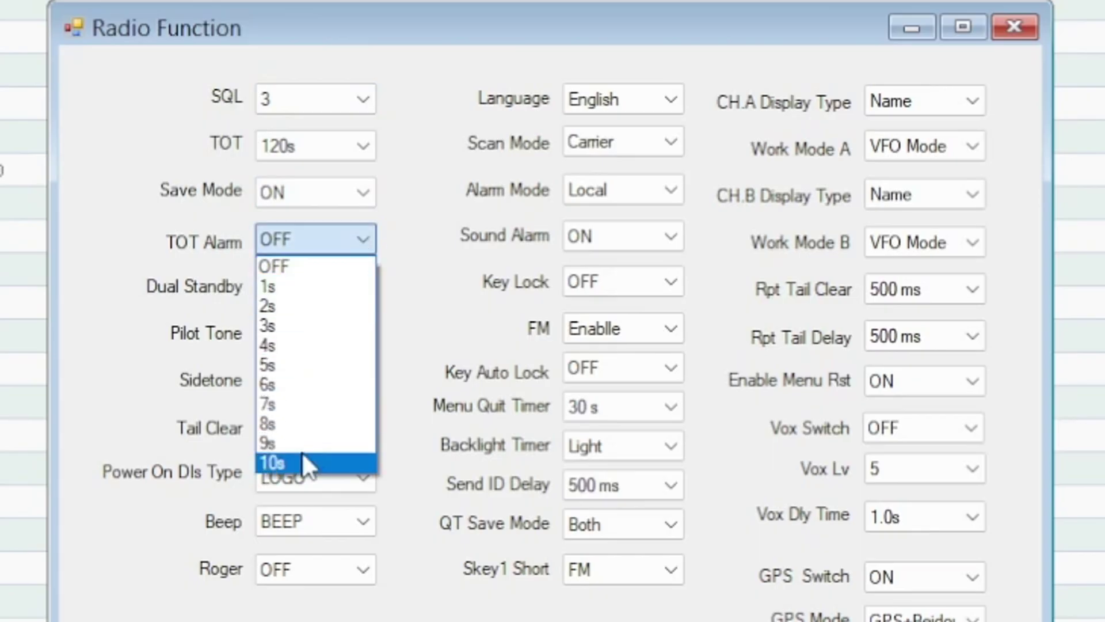
left_click(300, 326)
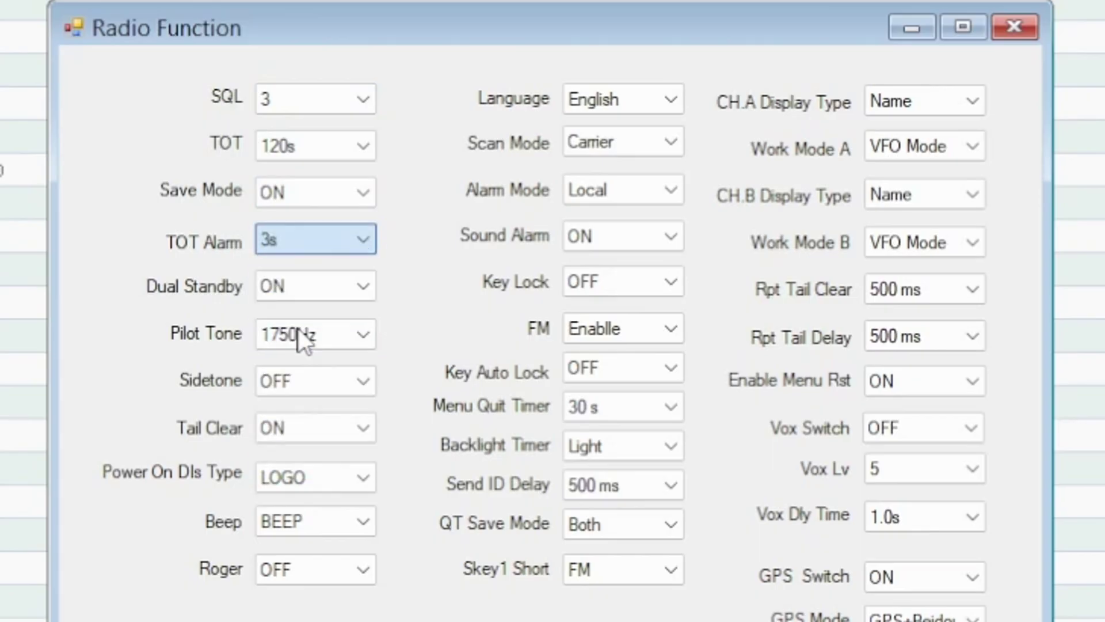
left_click(297, 146)
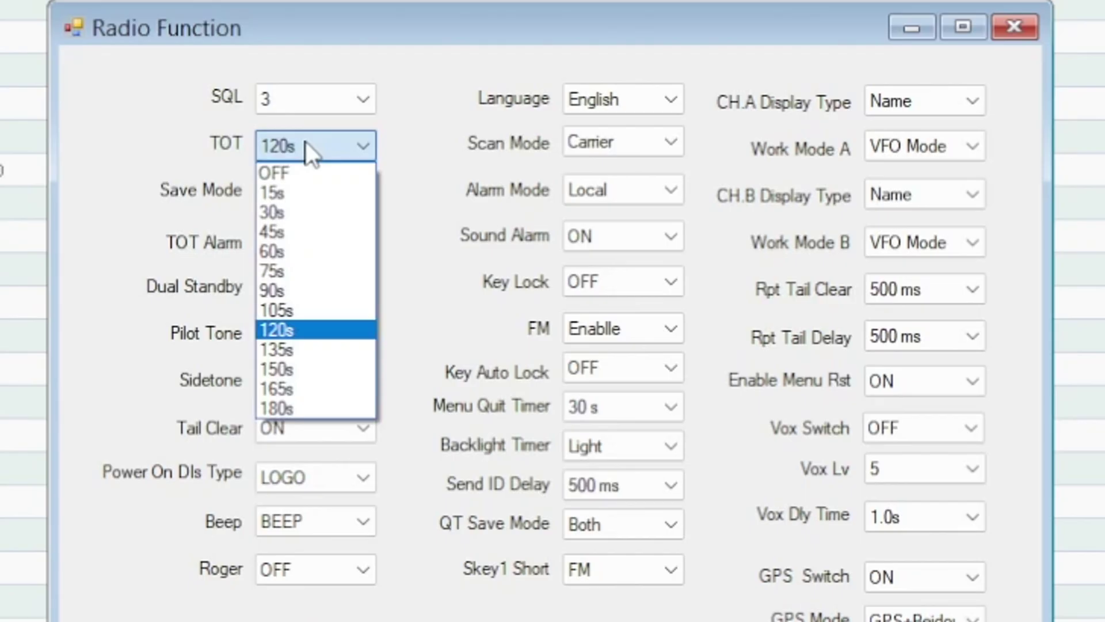
left_click(326, 405)
left_click(360, 147)
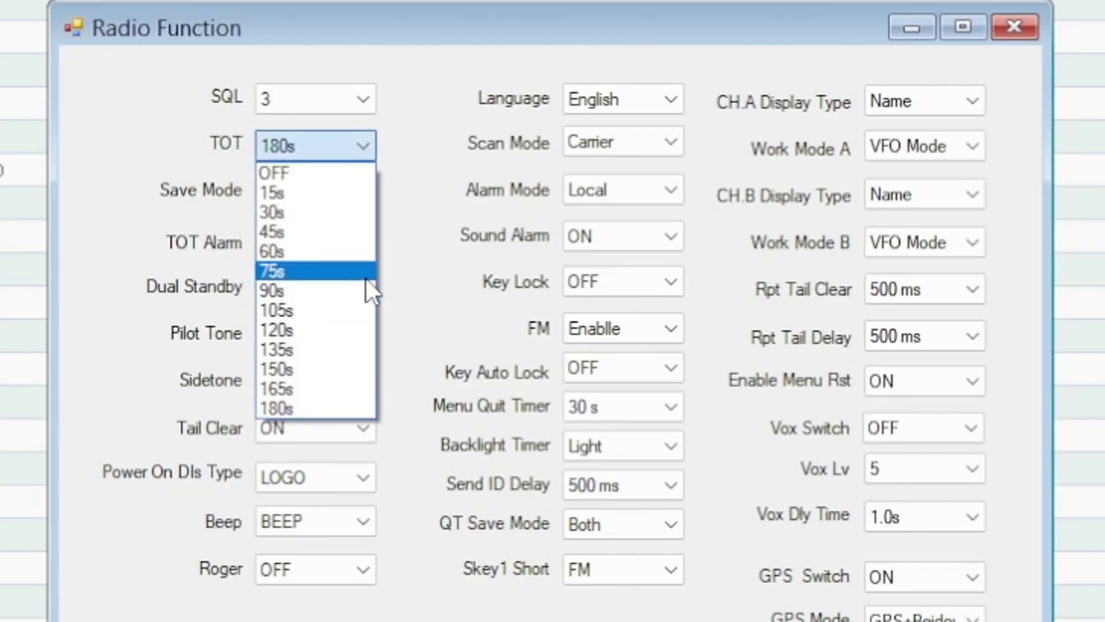
left_click(317, 403)
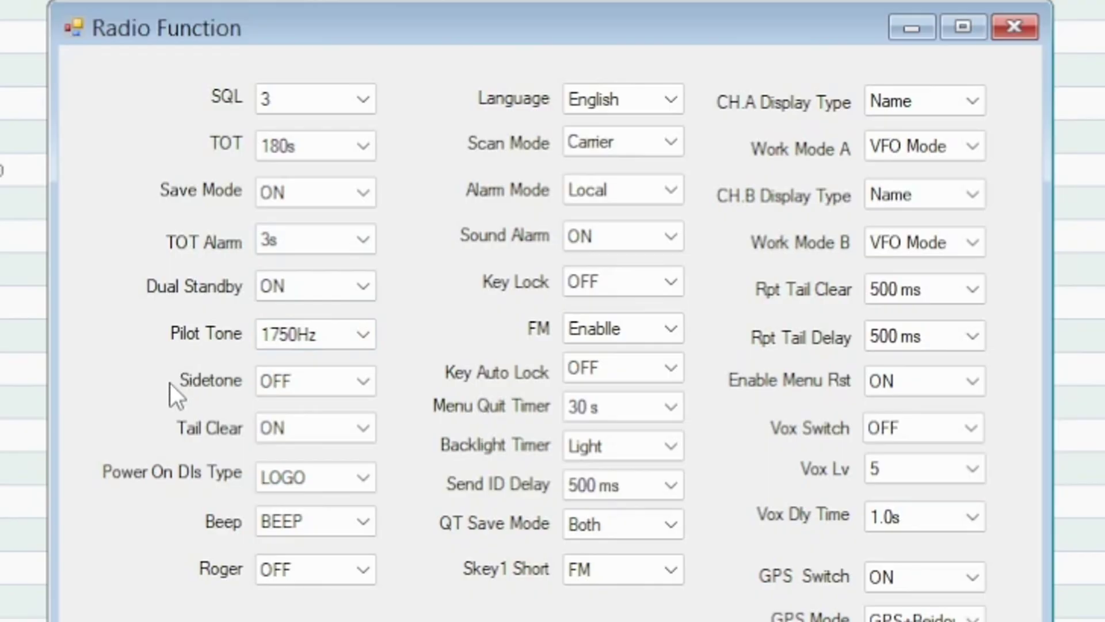
- Examine the available options for Sidetone, Tail Clear, the power-on display type and Beep
left_click(321, 373)
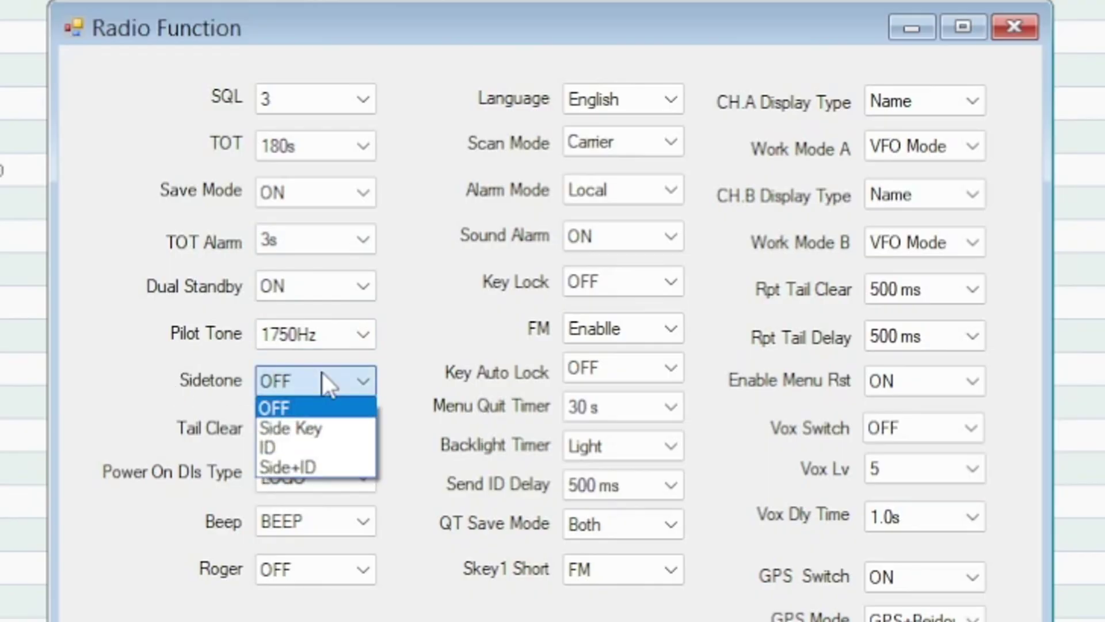
left_click(321, 370)
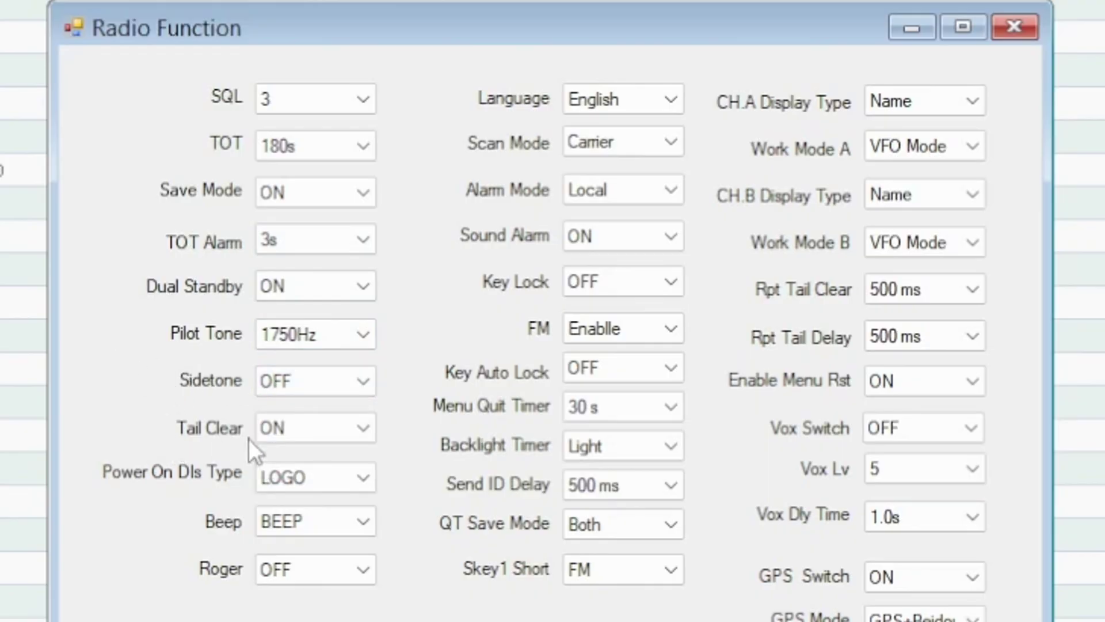
left_click(287, 430)
left_click(285, 431)
left_click(358, 481)
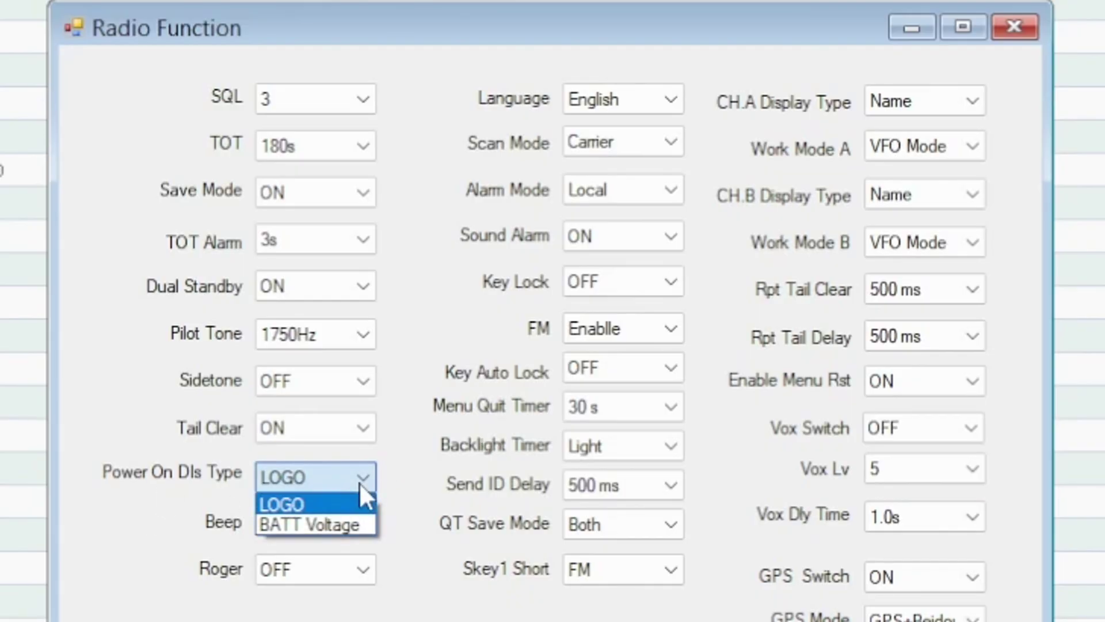
left_click(418, 471)
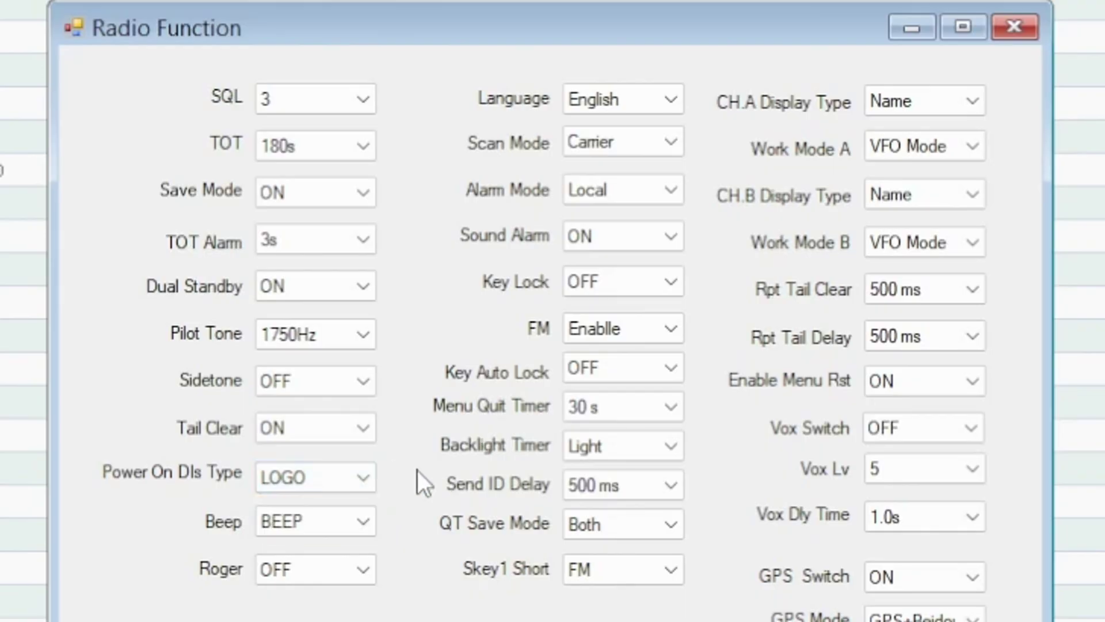
left_click(373, 519)
left_click(368, 519)
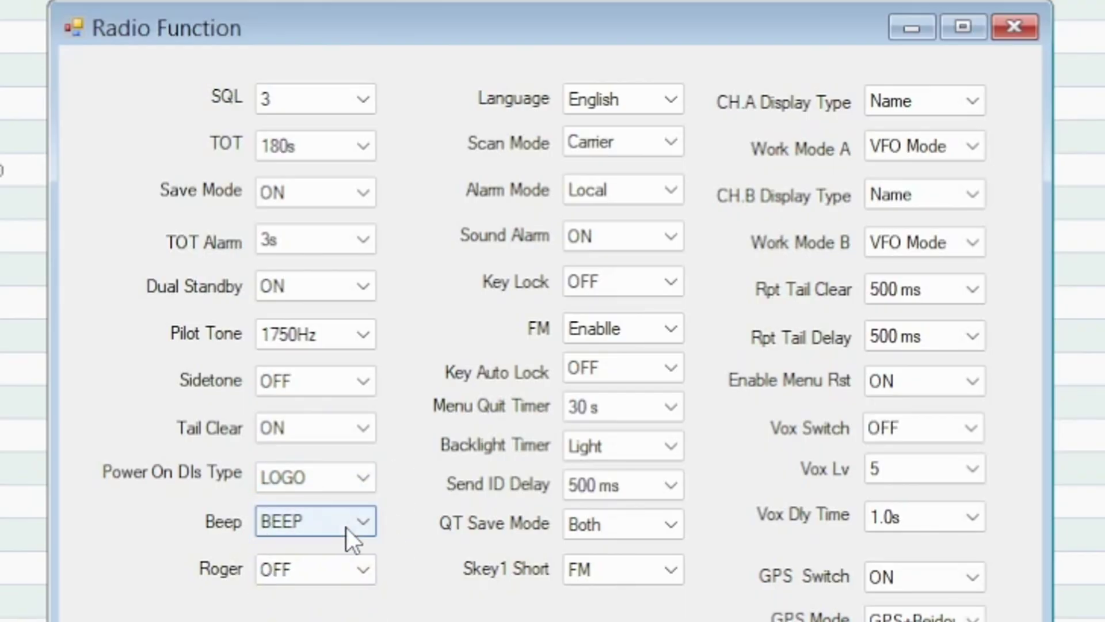
left_click(364, 522)
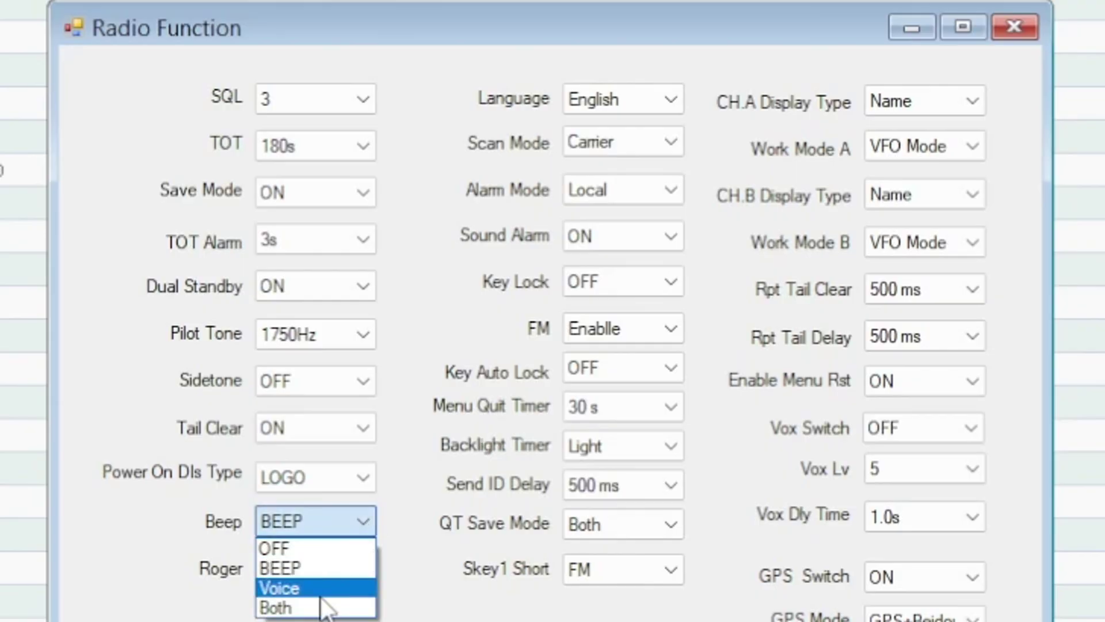
left_click(370, 582)
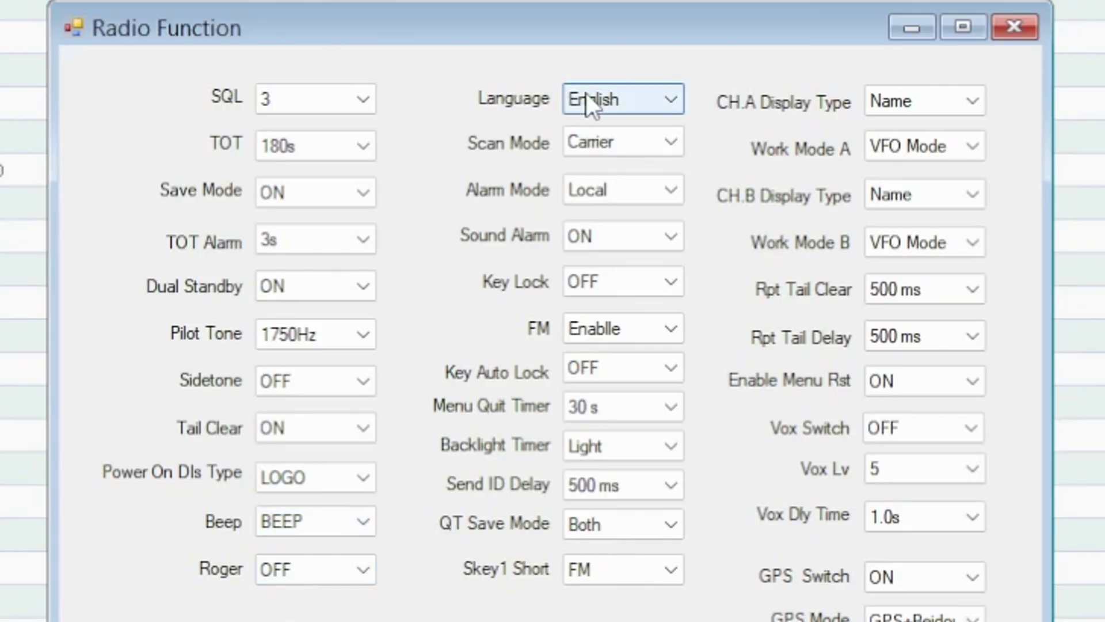
- Review the choices offered for Scan Mode, Alarm Mode and FM in the Radio Function settings
left_click(654, 147)
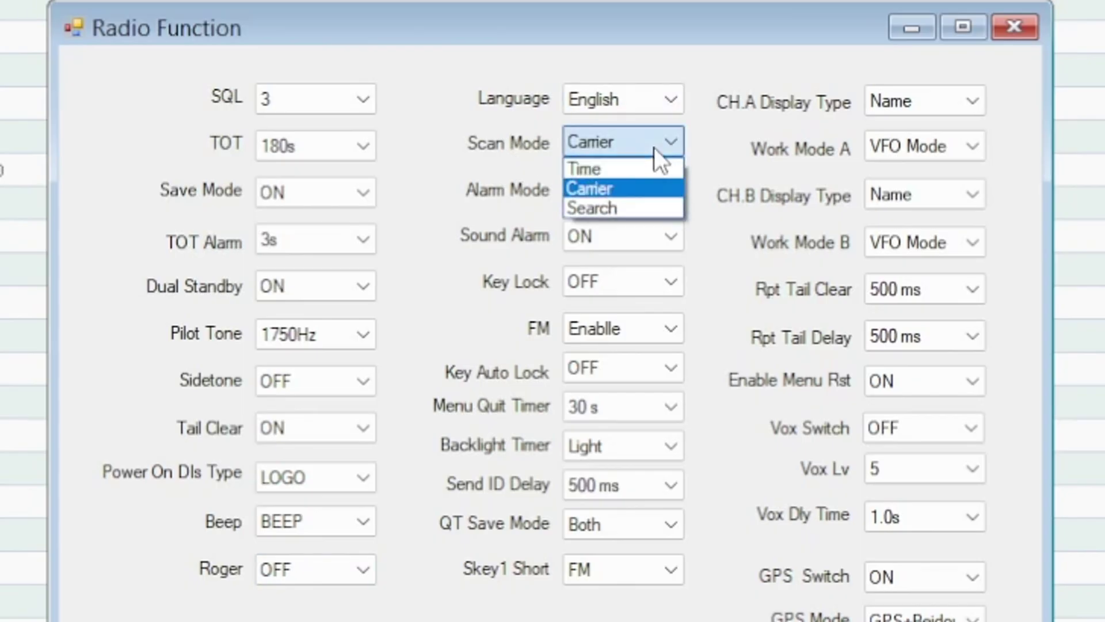
left_click(475, 202)
left_click(633, 192)
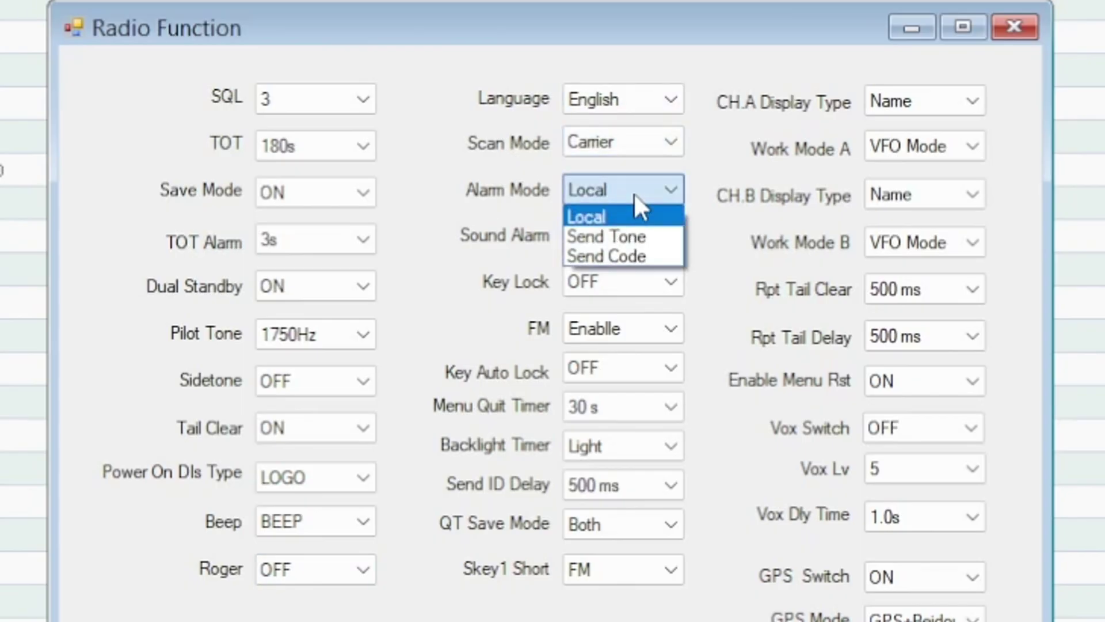
left_click(634, 191)
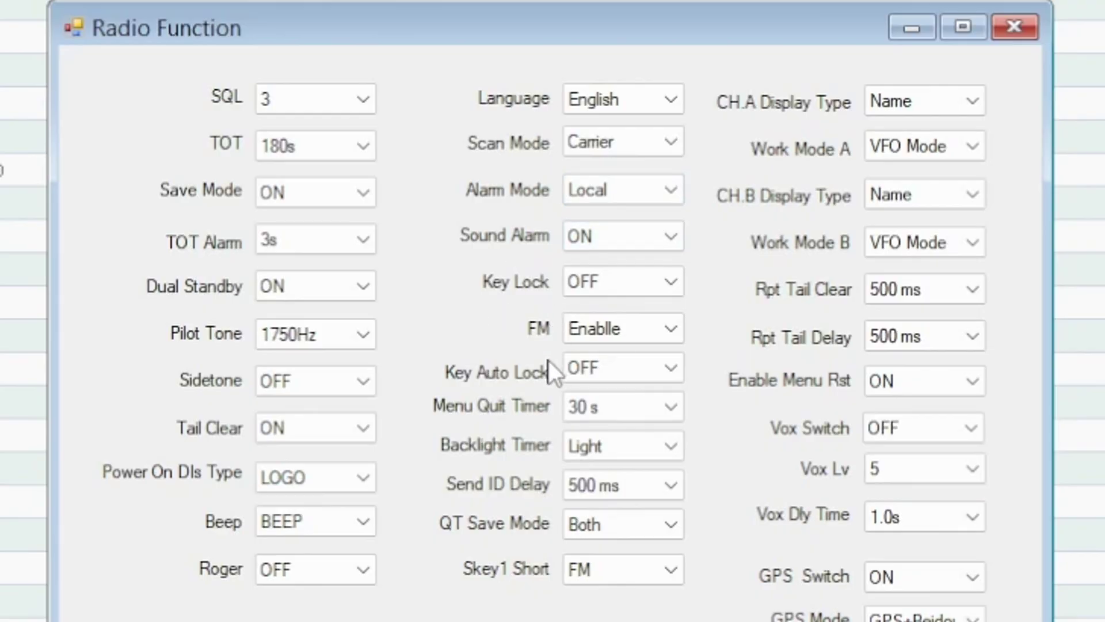
left_click(673, 335)
left_click(672, 333)
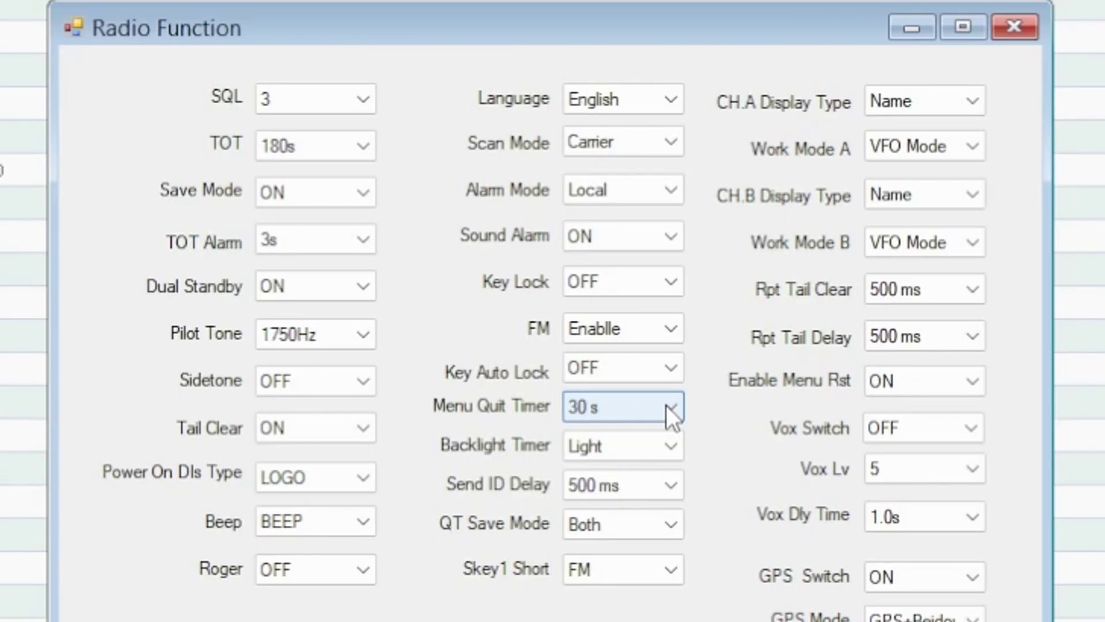
- Check the Backlight Timer durations, keeping Light selected, and view the functions assignable to Skey1 Short
left_click(667, 450)
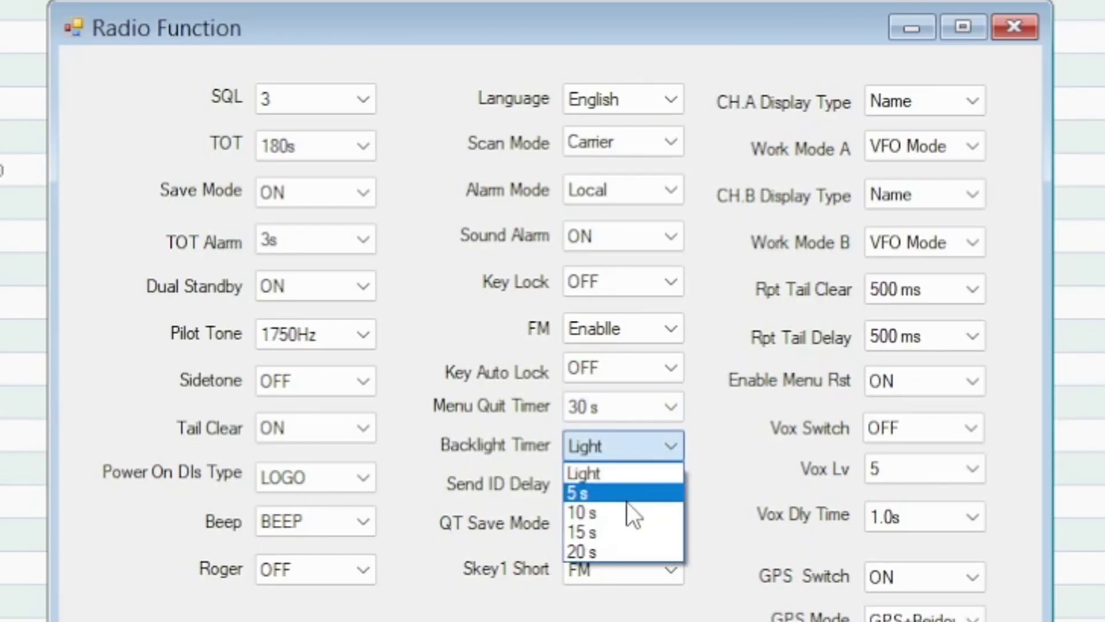
left_click(647, 472)
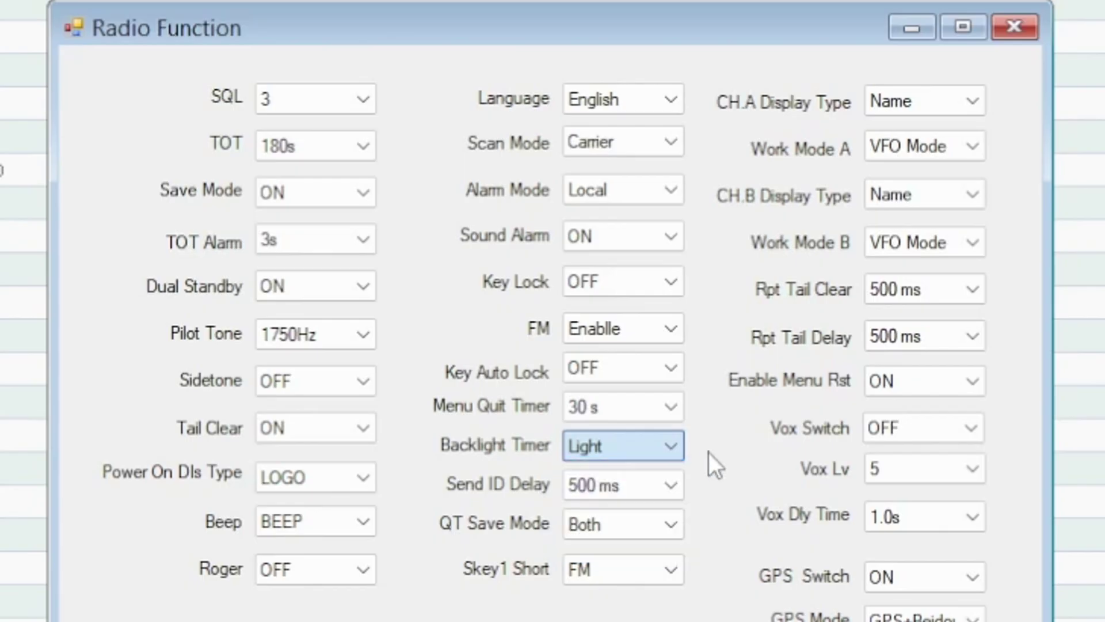
left_click(675, 444)
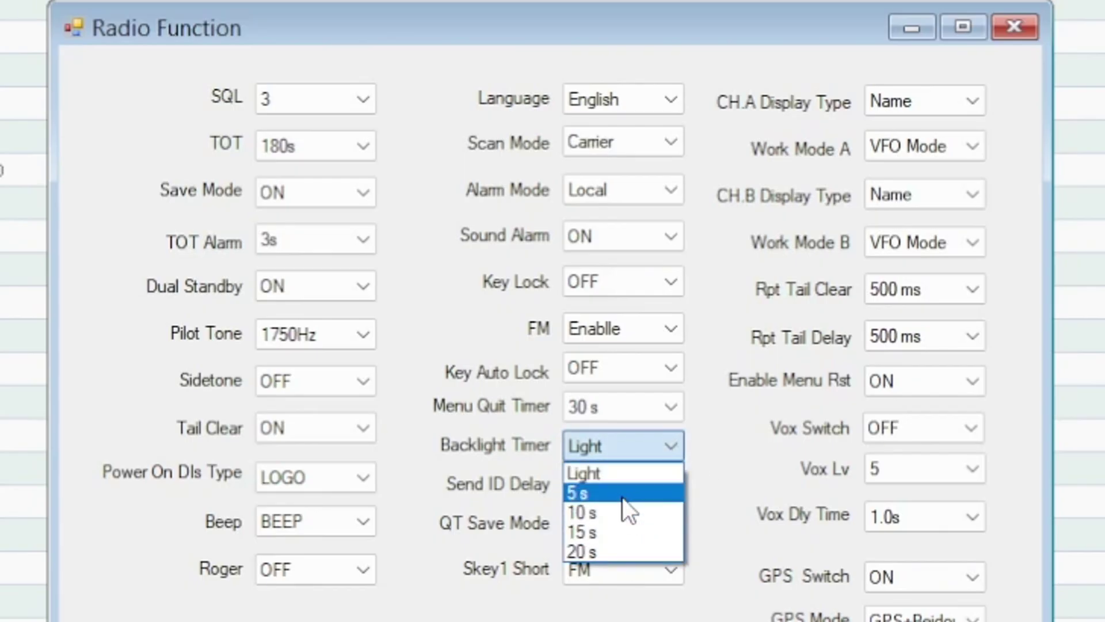
left_click(719, 459)
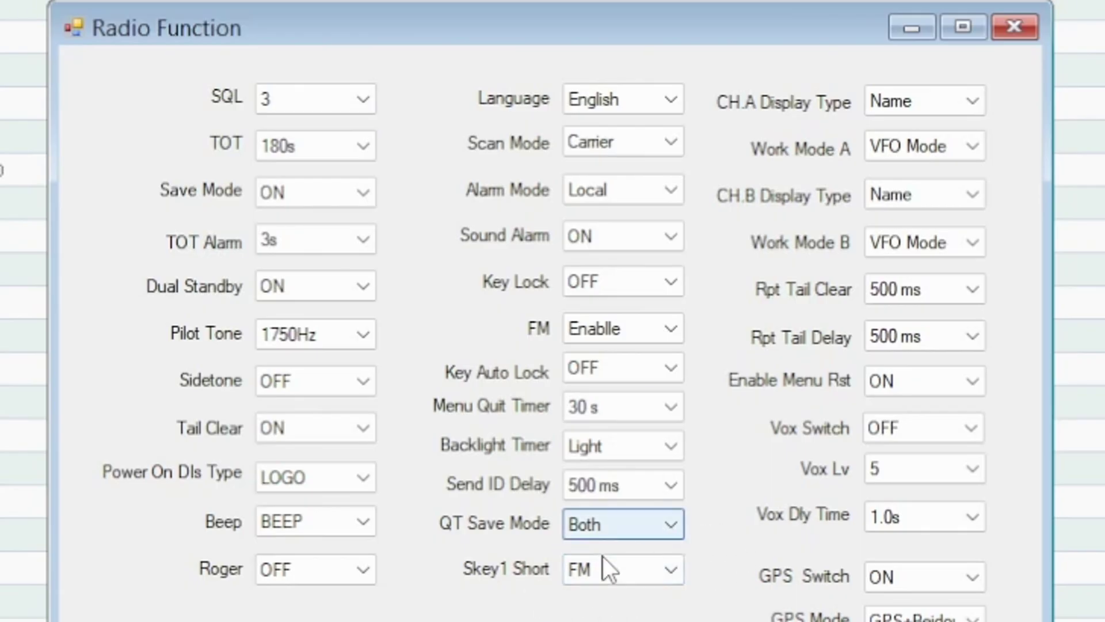
left_click(644, 568)
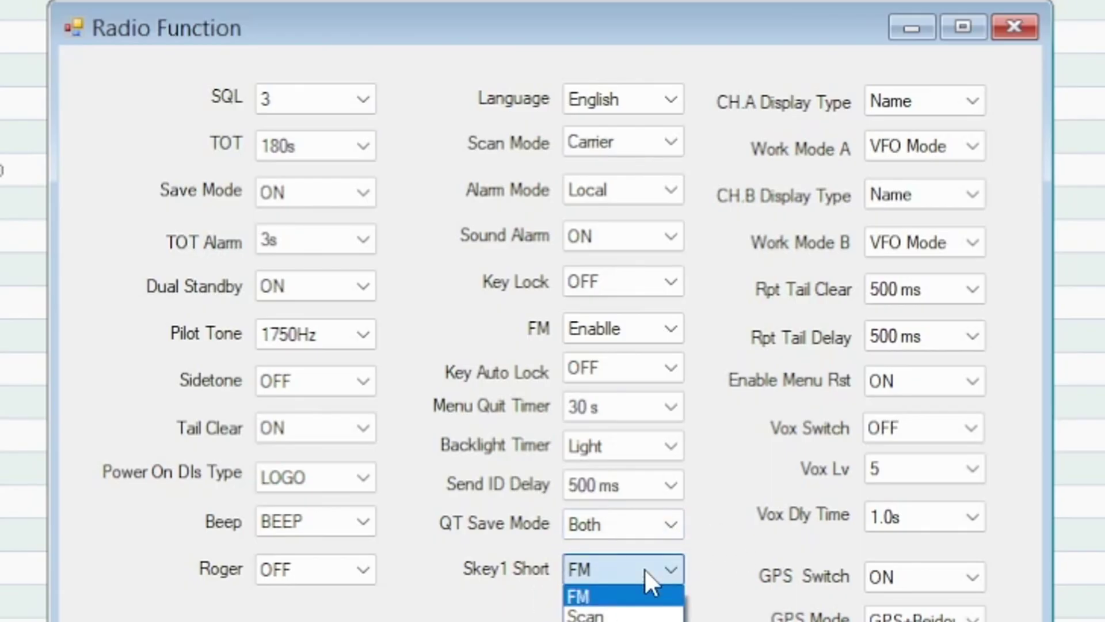
left_click(644, 570)
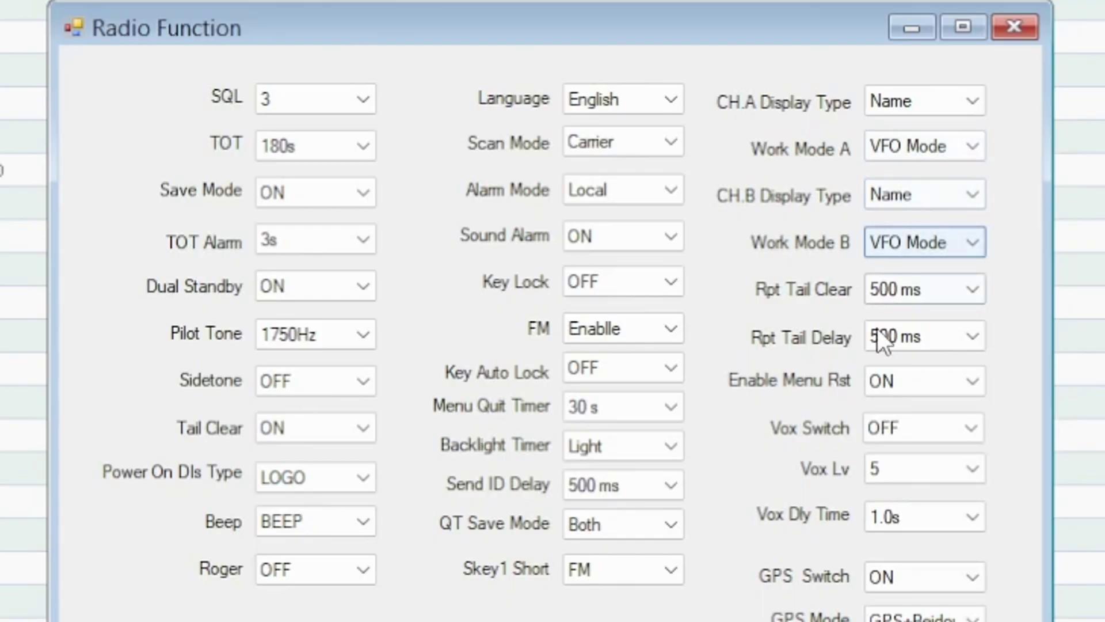
- View the delay options for Rpt Tail Clear and close the Radio Function settings
left_click(914, 299)
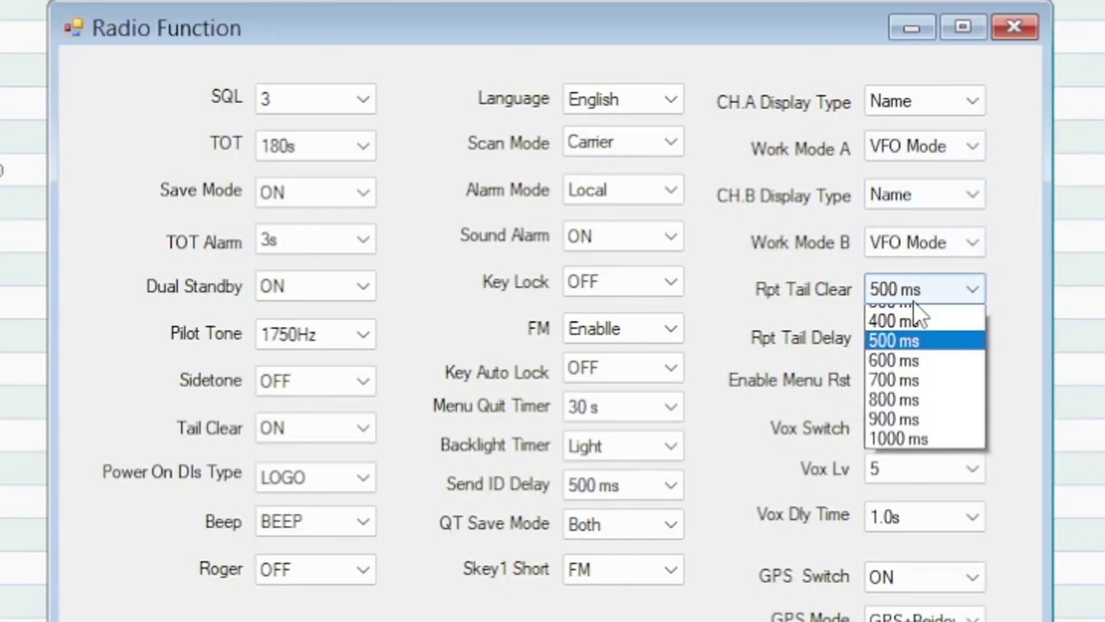
left_click(913, 302)
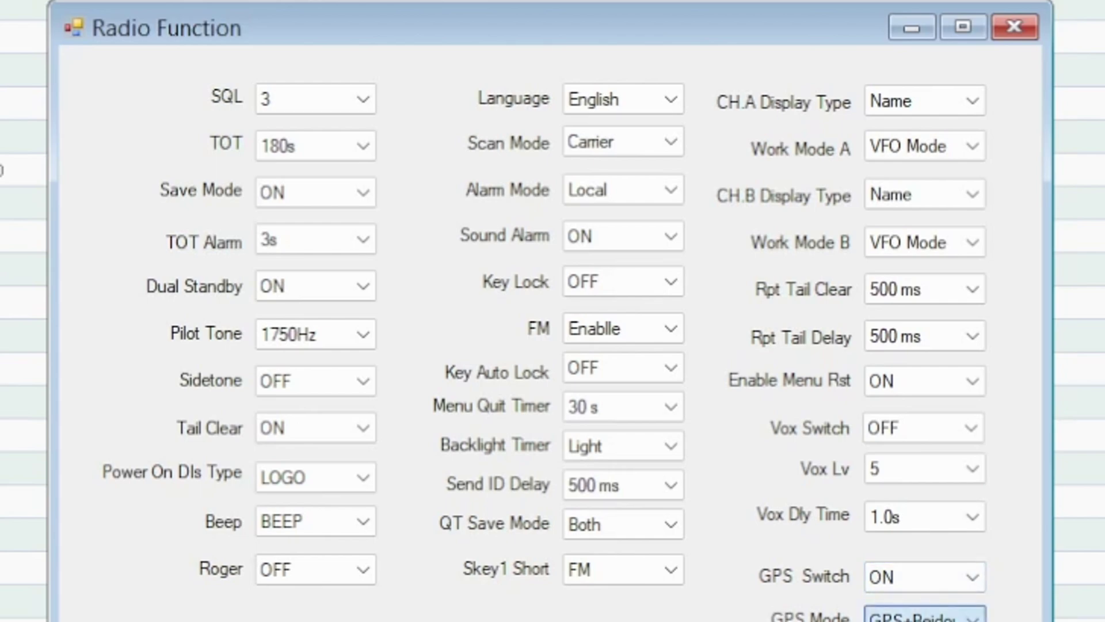
left_click(1014, 28)
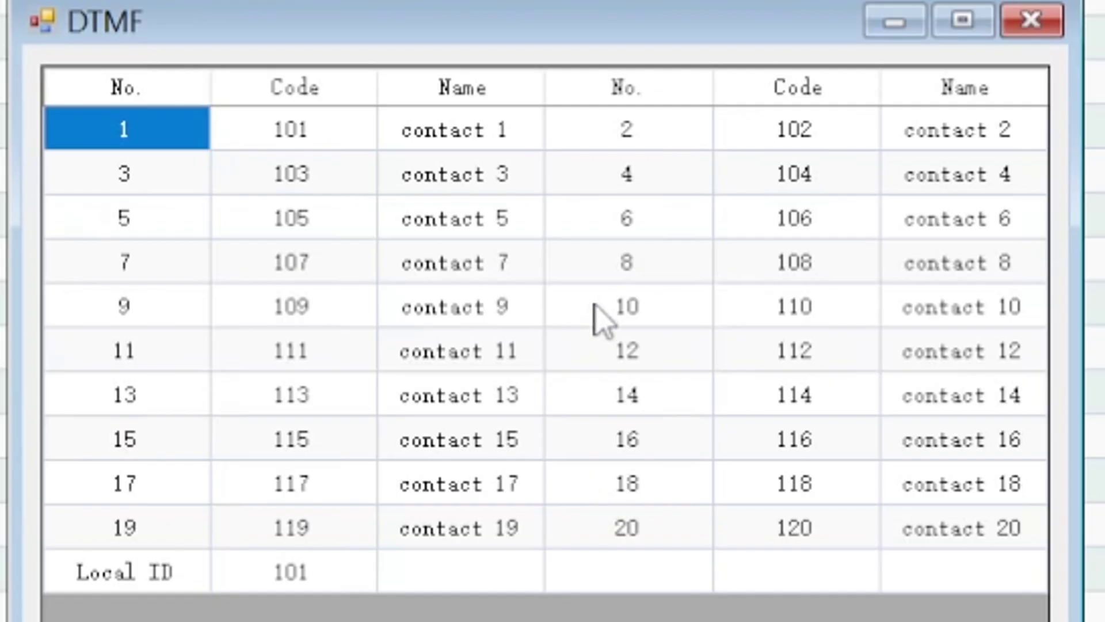
- Check the Local ID code in the DTMF contact table and close the DTMF settings
left_click(305, 575)
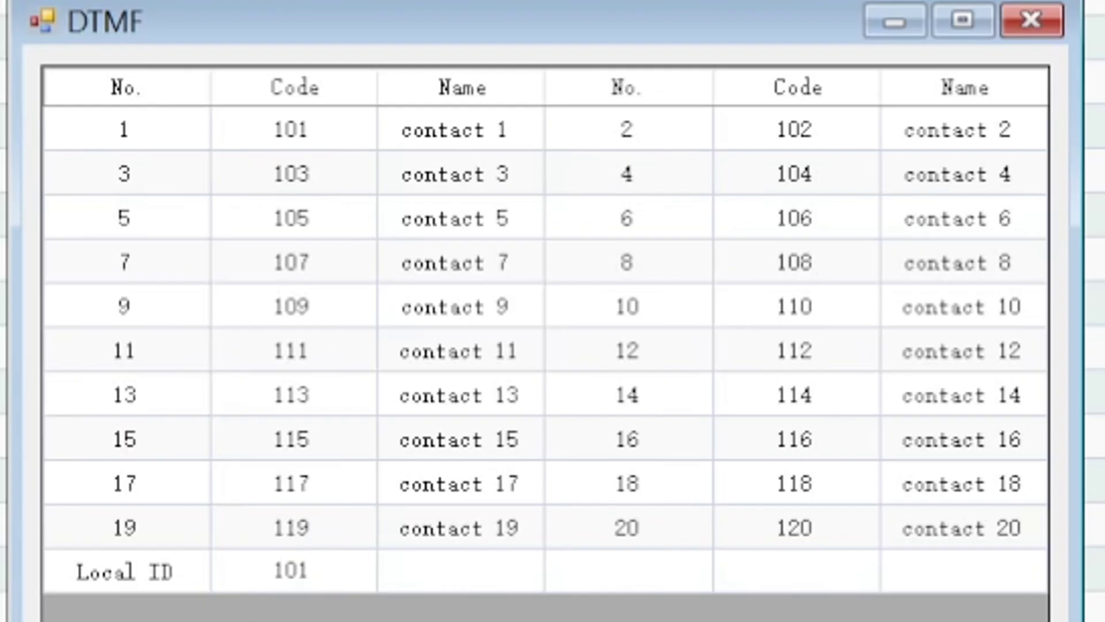
left_click(1030, 22)
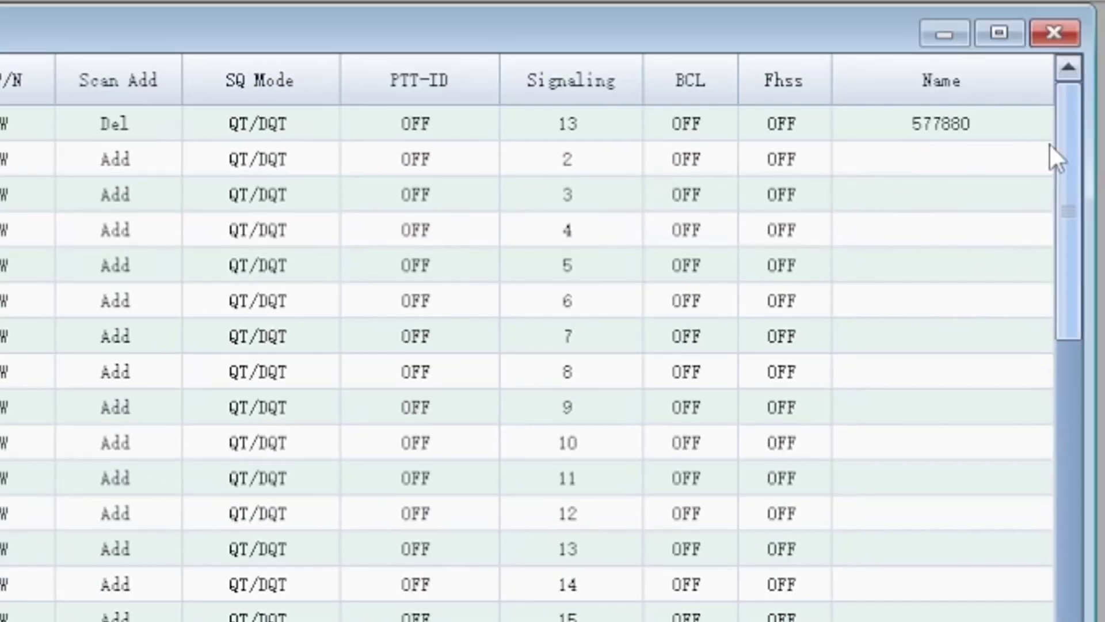
- Name the second channel GMRS-HUB and the third channel 58176 in the channel list
left_click(955, 163)
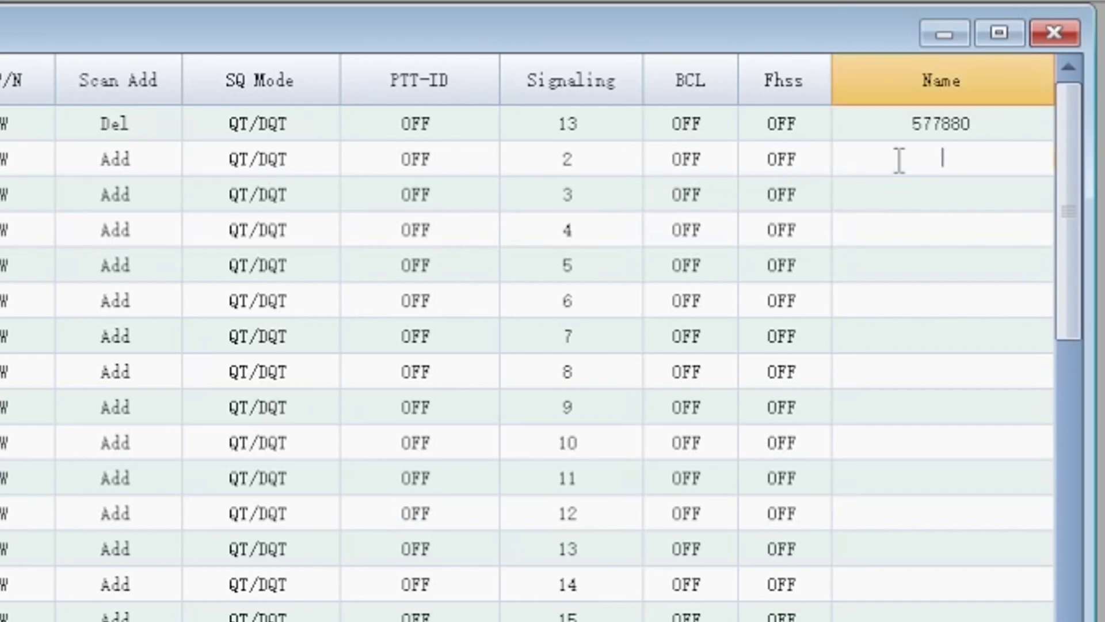
type("GMRS")
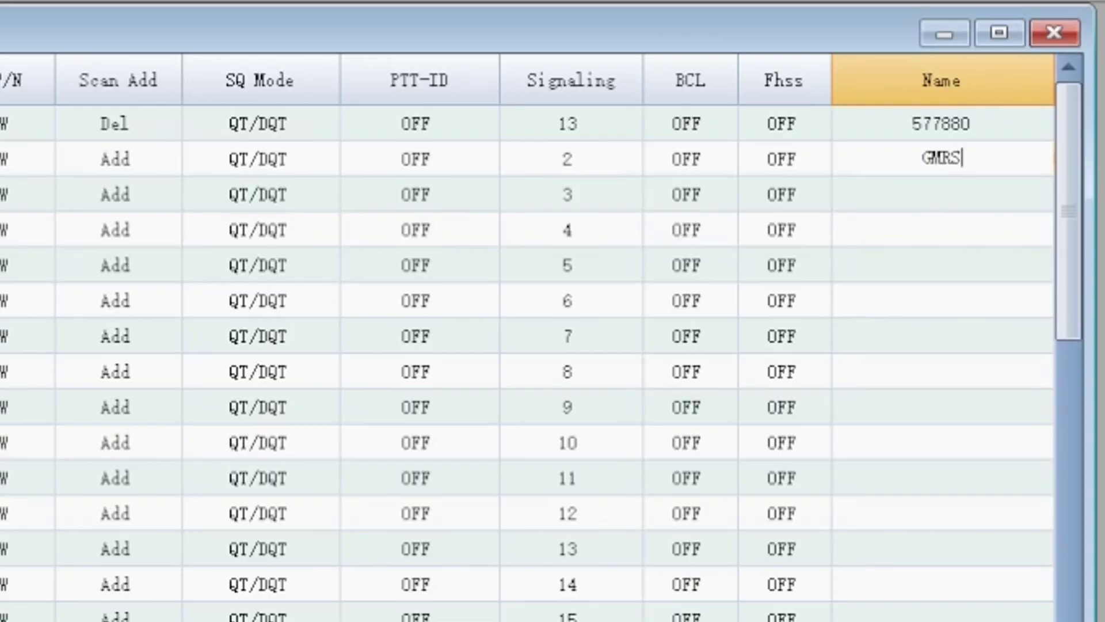
type("-HUB")
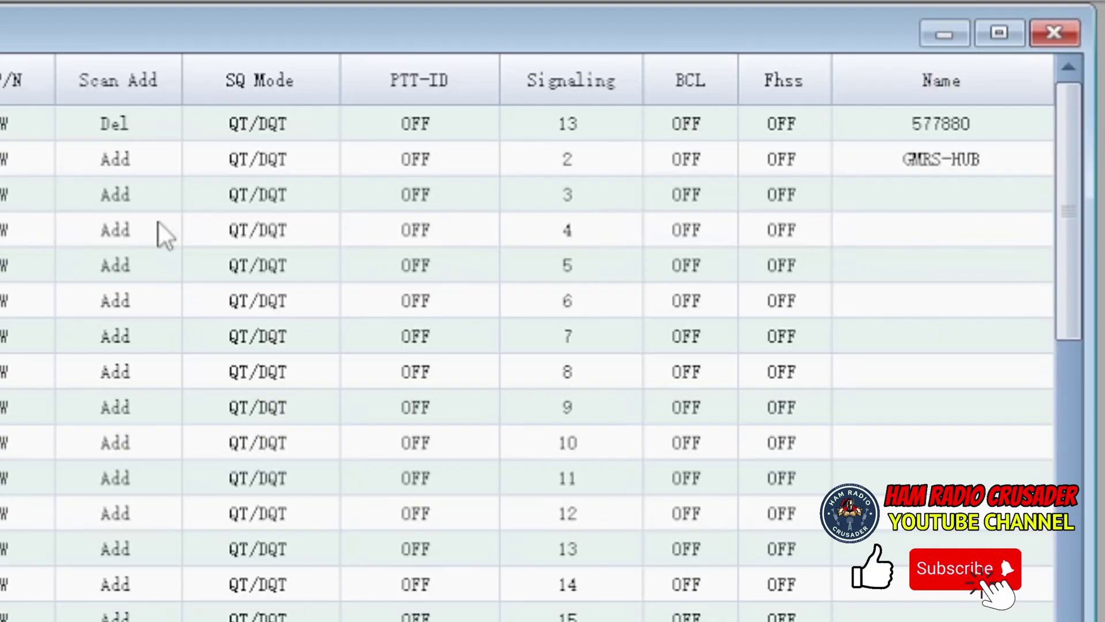
left_click(997, 199)
type("58176")
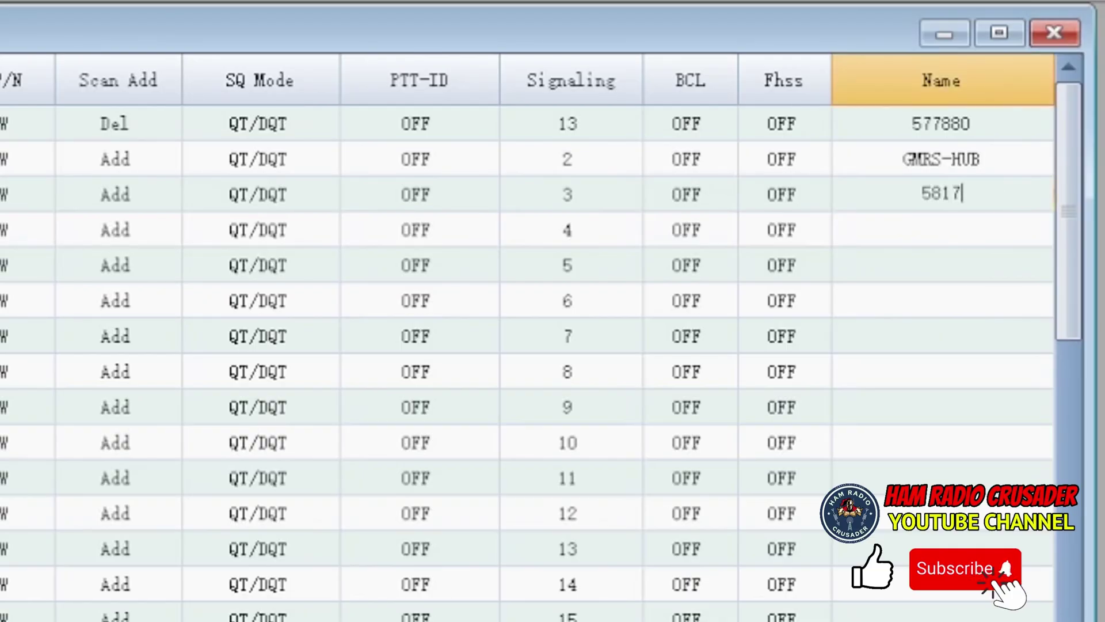
left_click(972, 241)
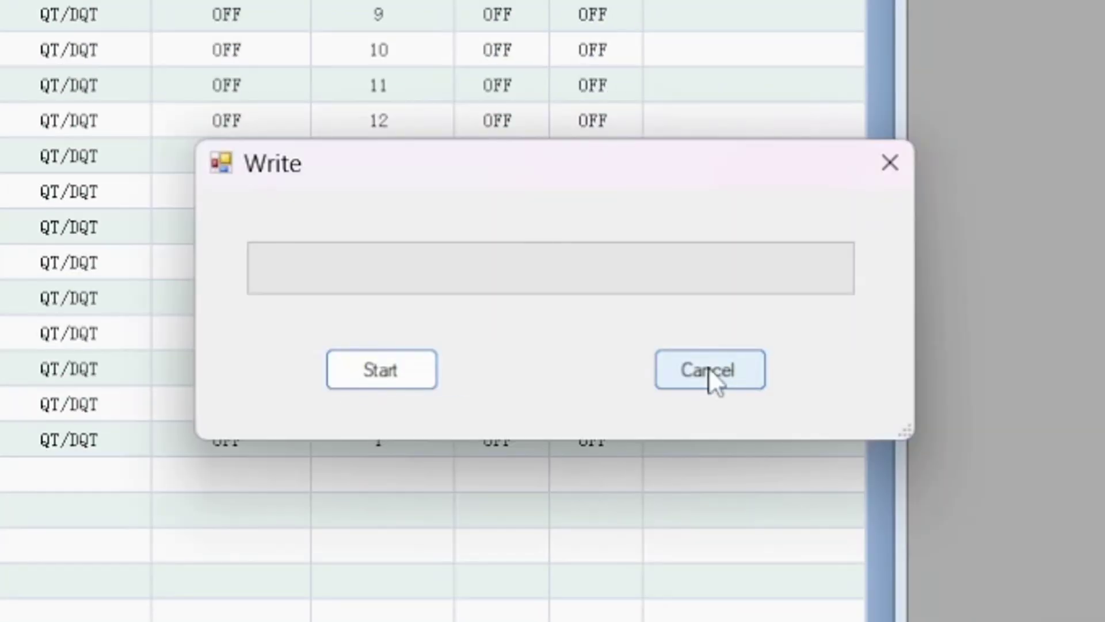
- Start writing the edited channel data and settings to the radio
left_click(355, 373)
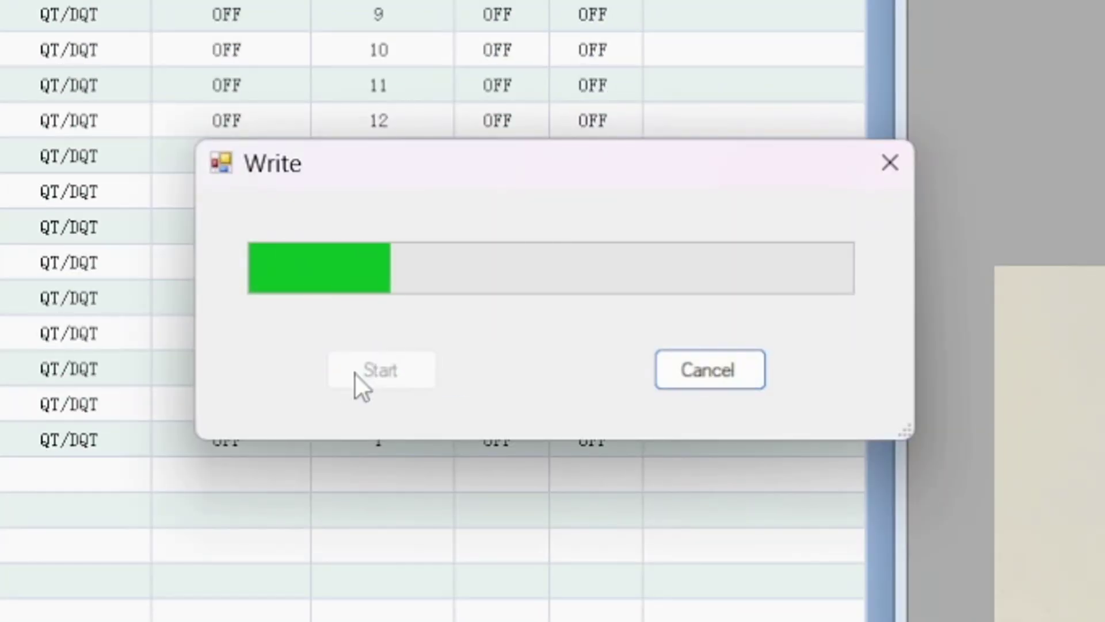